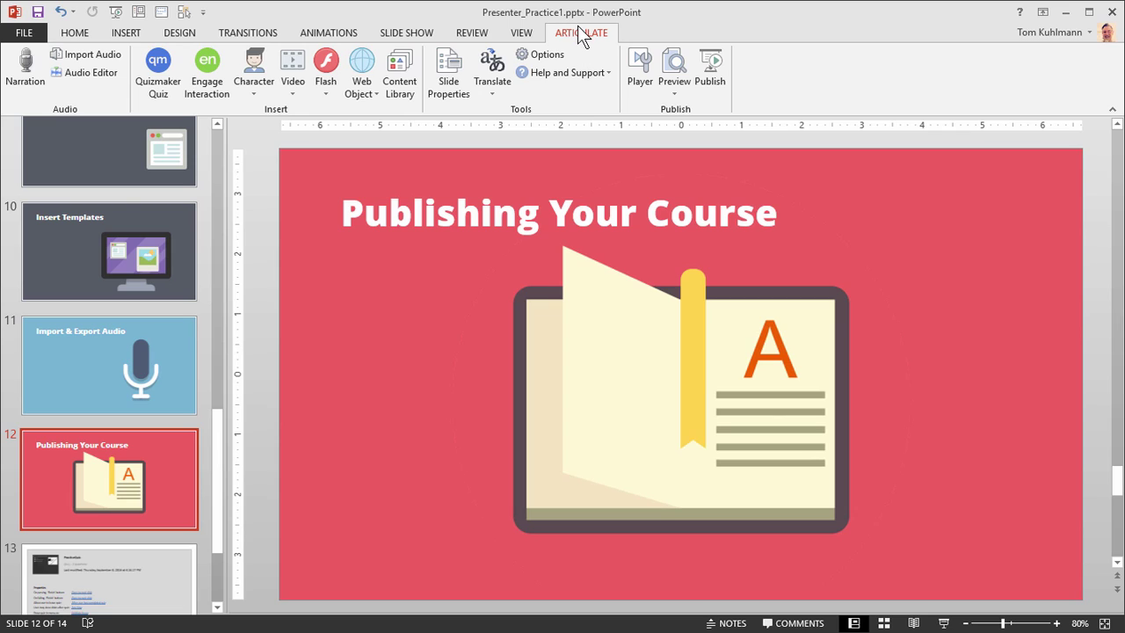
- Show the Articulate Preview options: This Slide, Next 3 Slides, Range of Slides
click(674, 83)
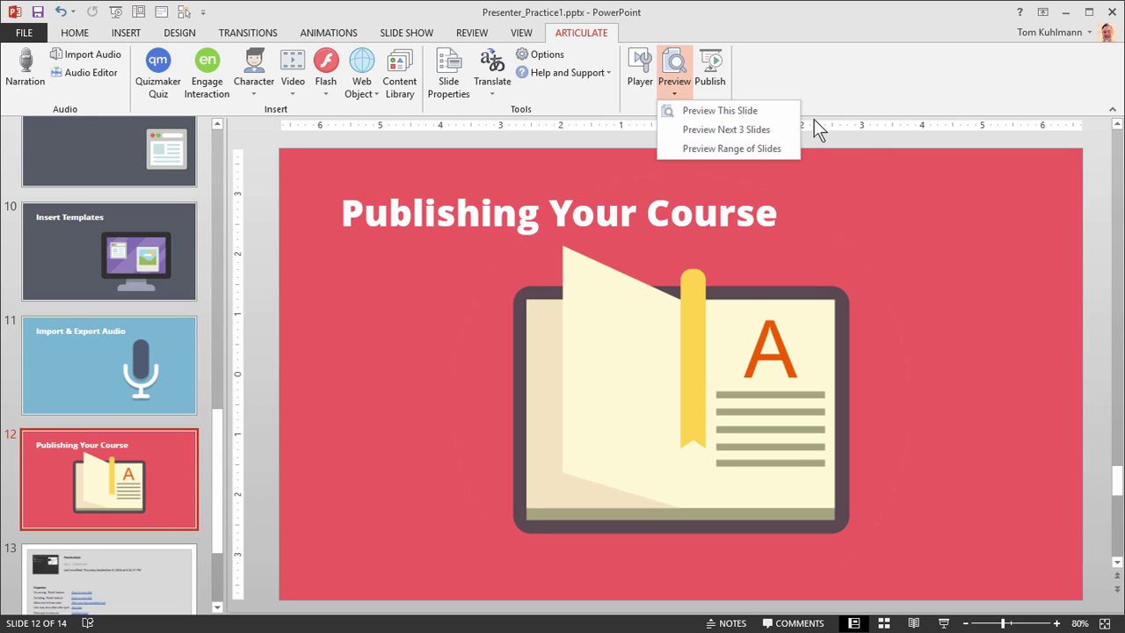
- Preview only the 'Publishing Your Course' slide and view it in tablet landscape layout
click(753, 111)
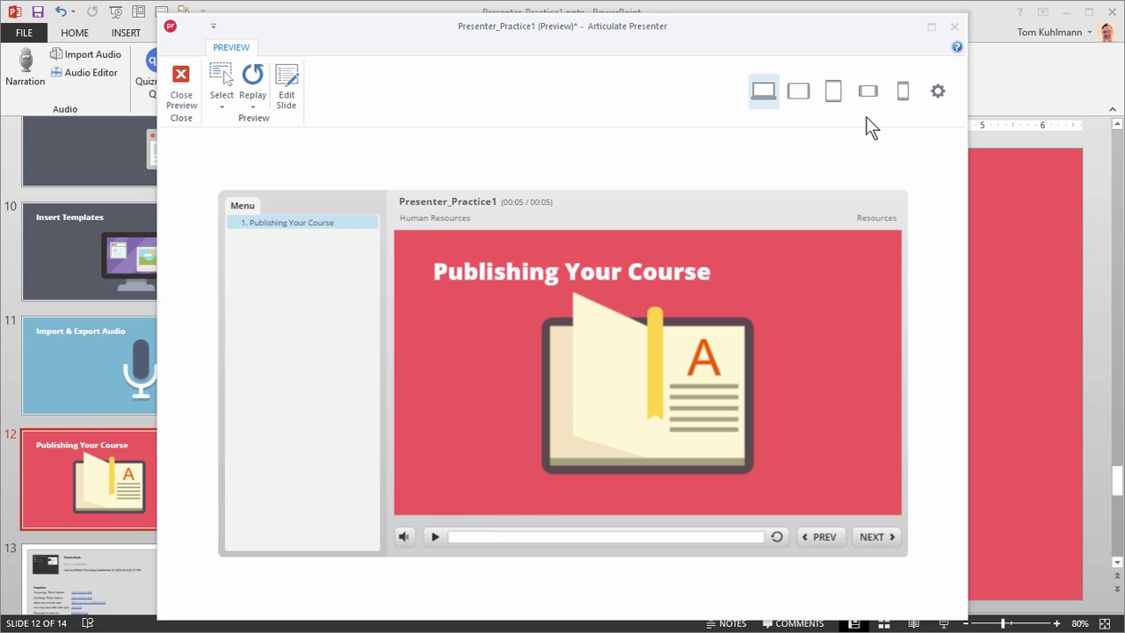
click(803, 96)
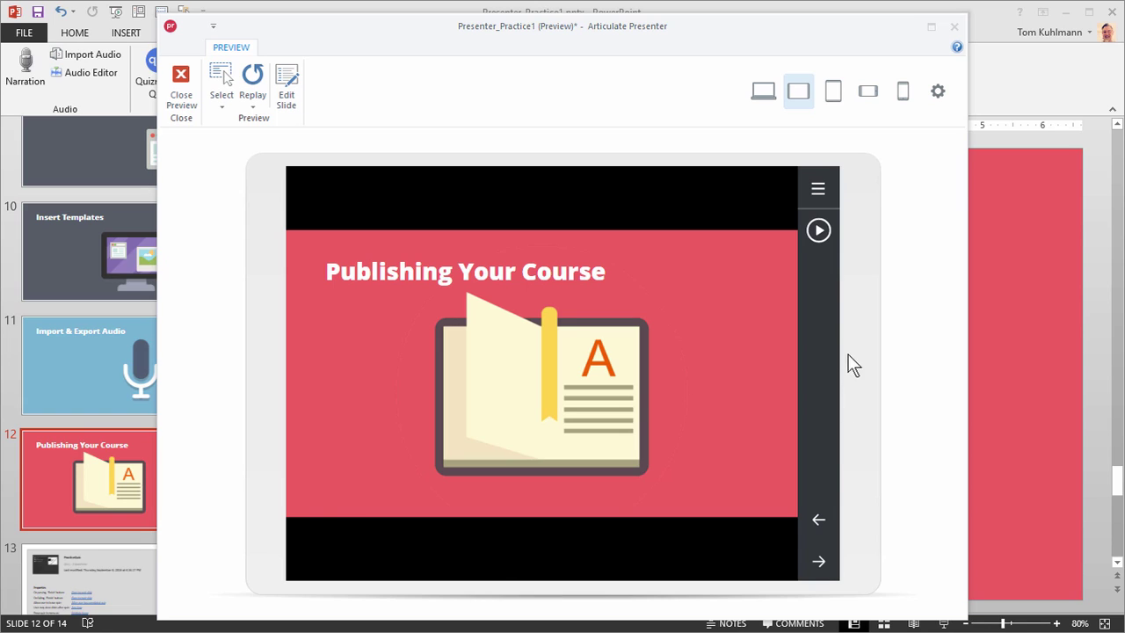
- Compare the slide in landscape phone and tablet layouts, finishing on portrait phone
click(868, 92)
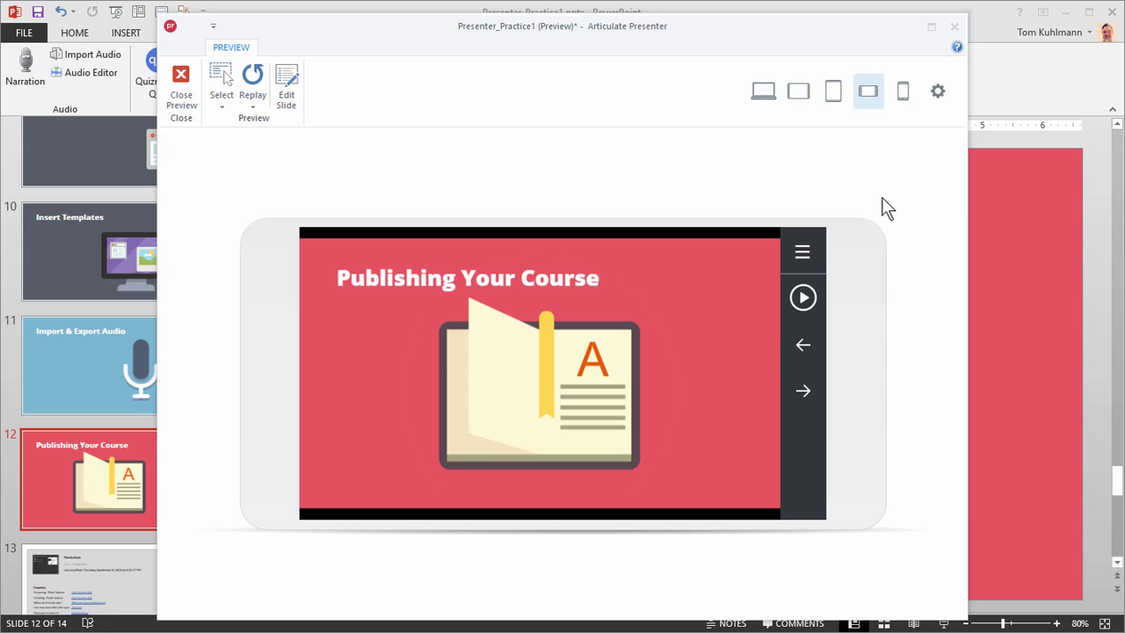
click(799, 93)
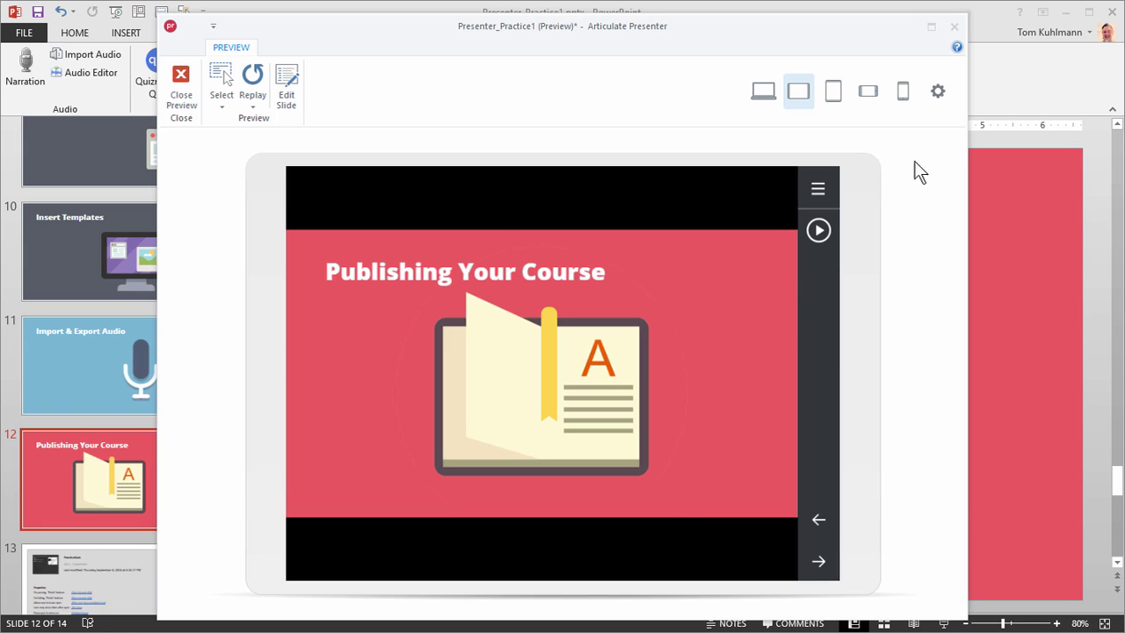
click(868, 90)
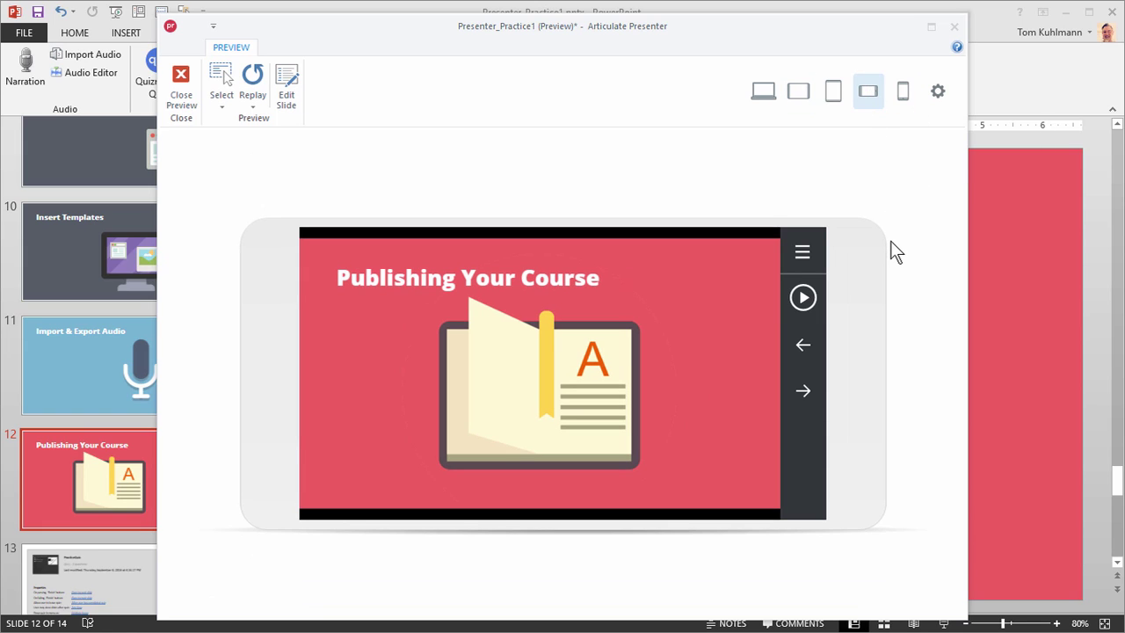
click(902, 92)
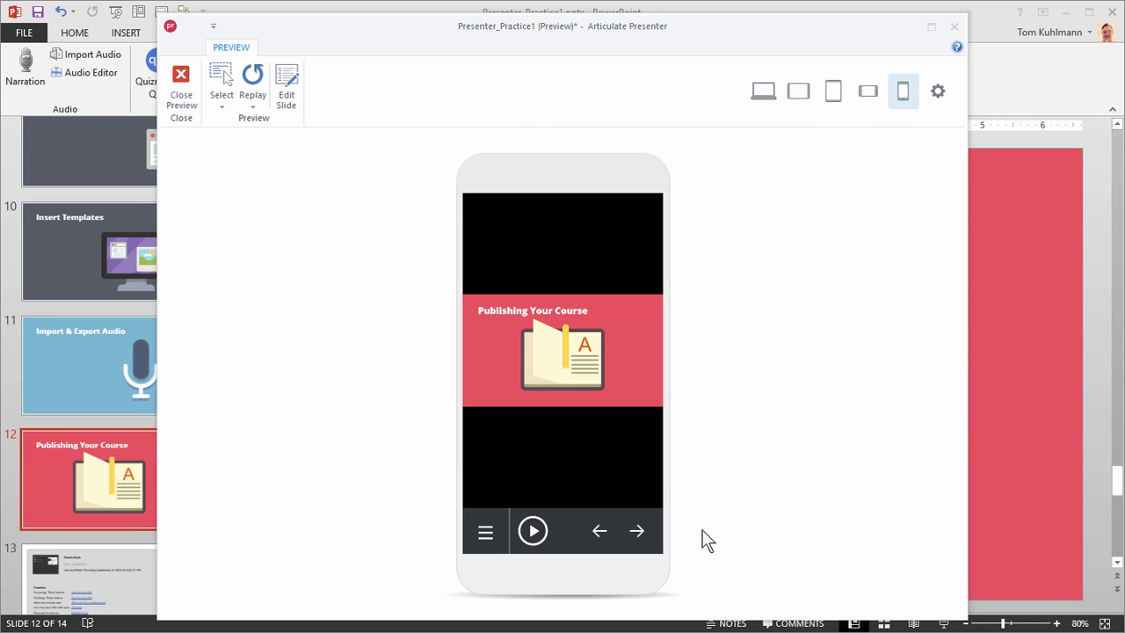
- Set Responsive Playback to Landscape Only for both tablets and phones
click(937, 93)
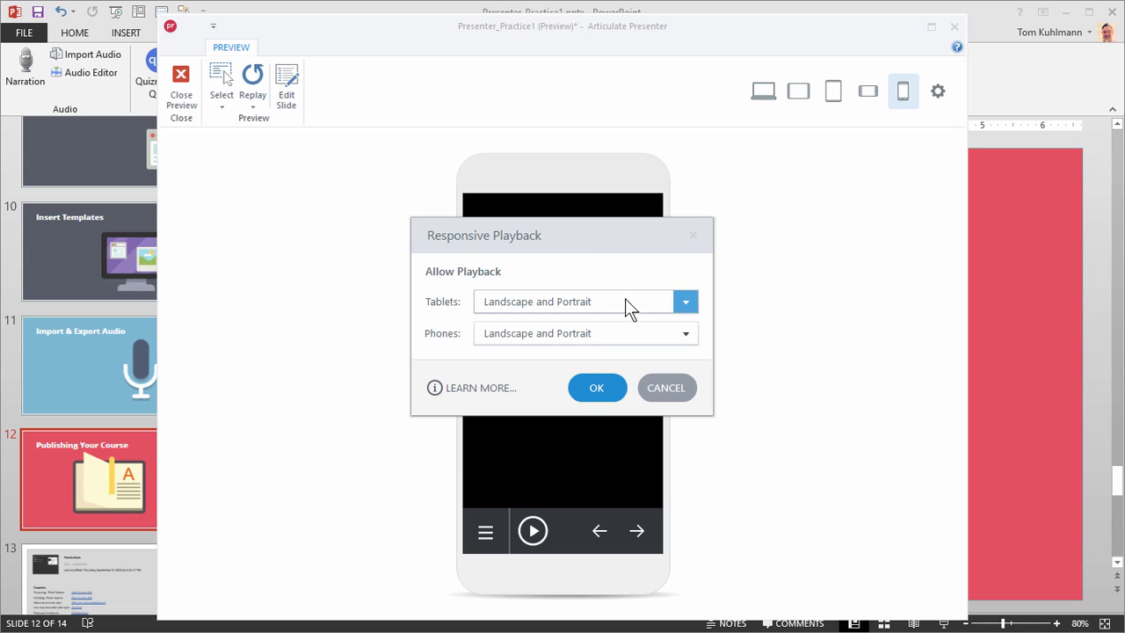
click(677, 300)
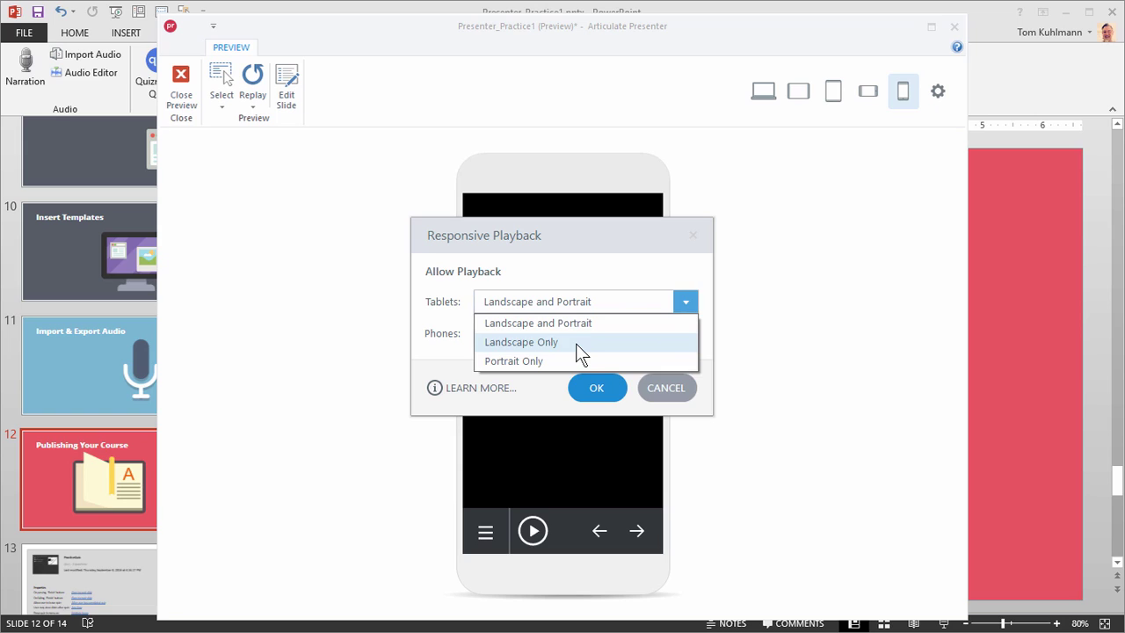
key(Escape)
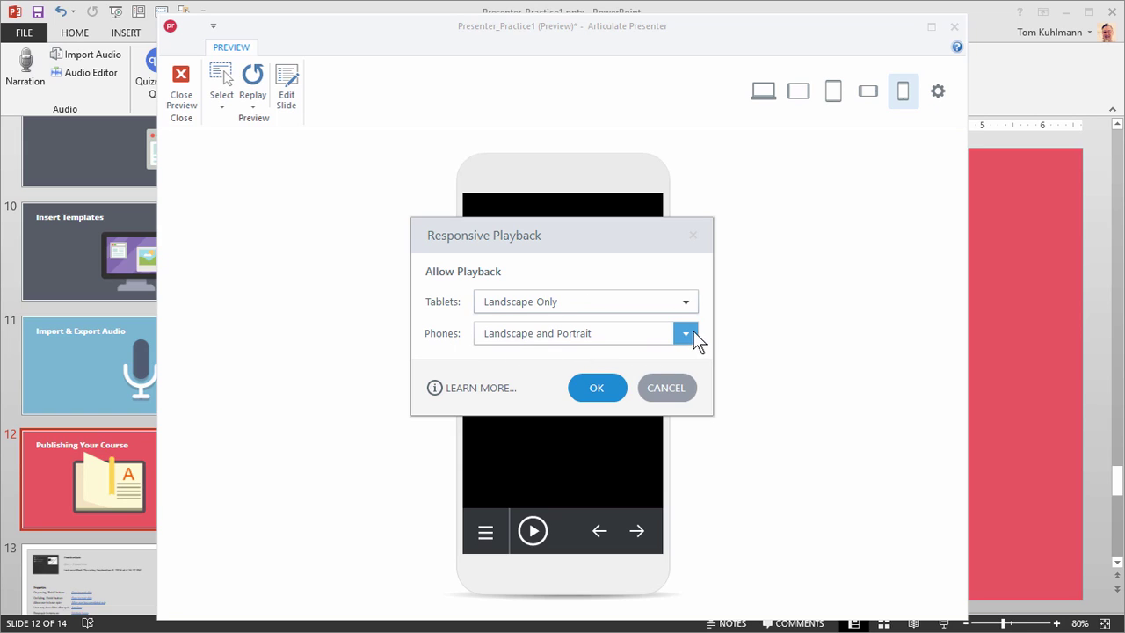
click(697, 340)
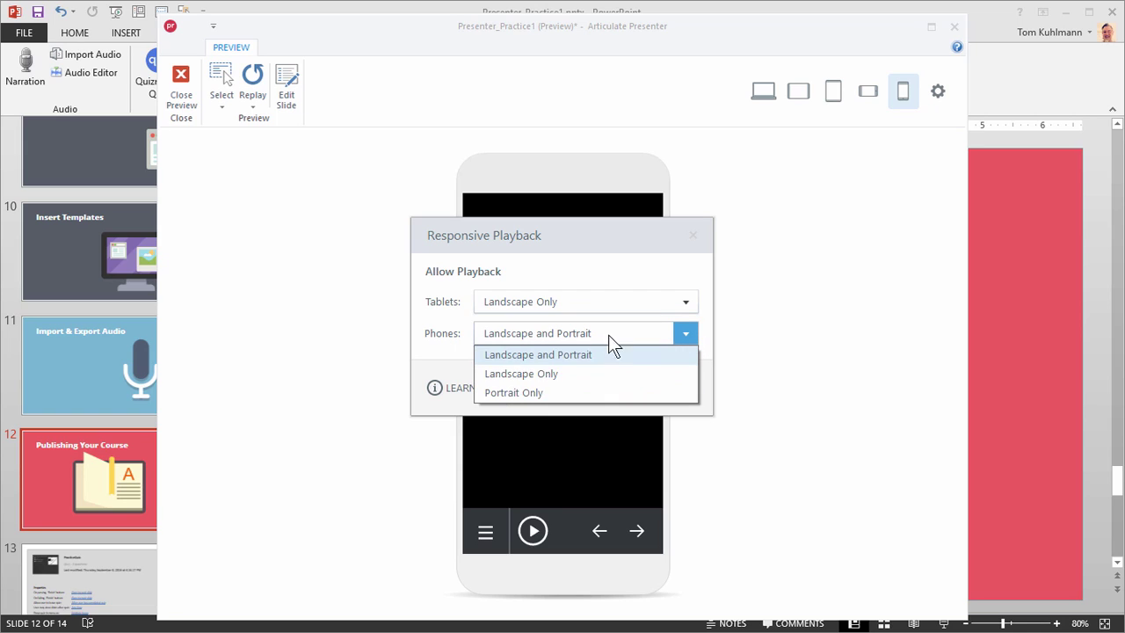
click(528, 376)
click(598, 393)
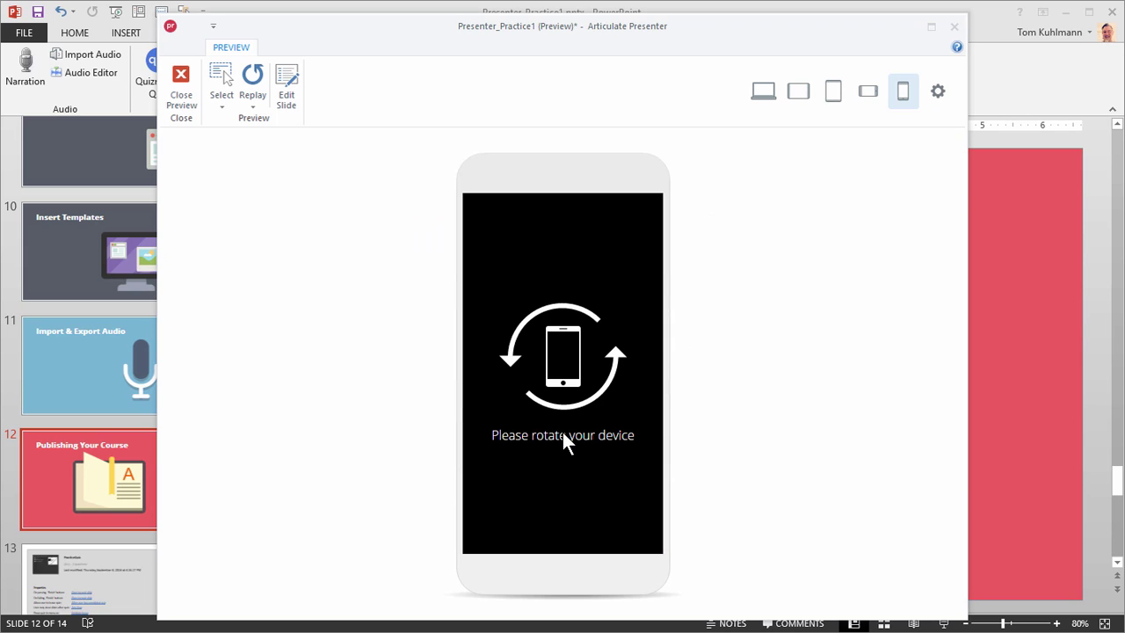
- Recheck the slide in tablet landscape, portrait phone, then landscape phone views
click(799, 89)
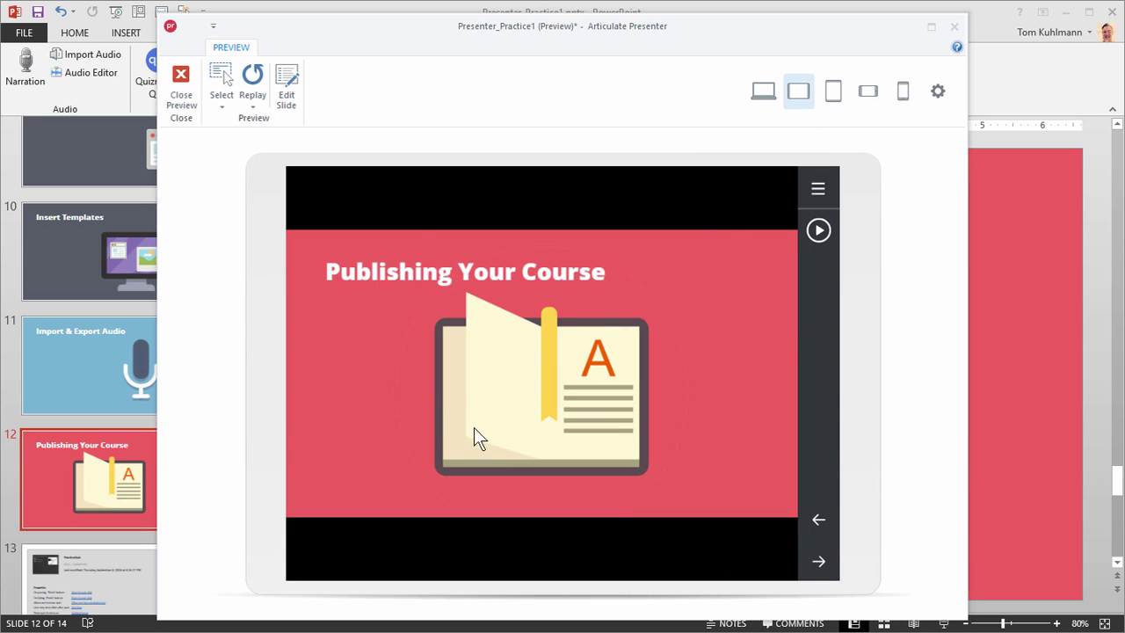
click(902, 93)
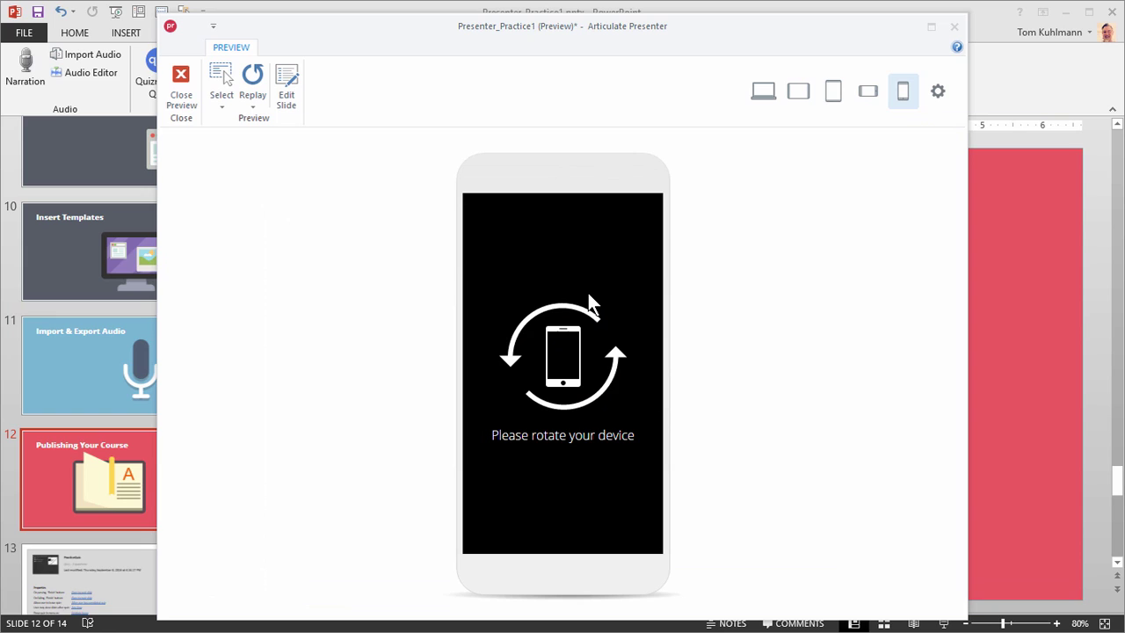
click(868, 93)
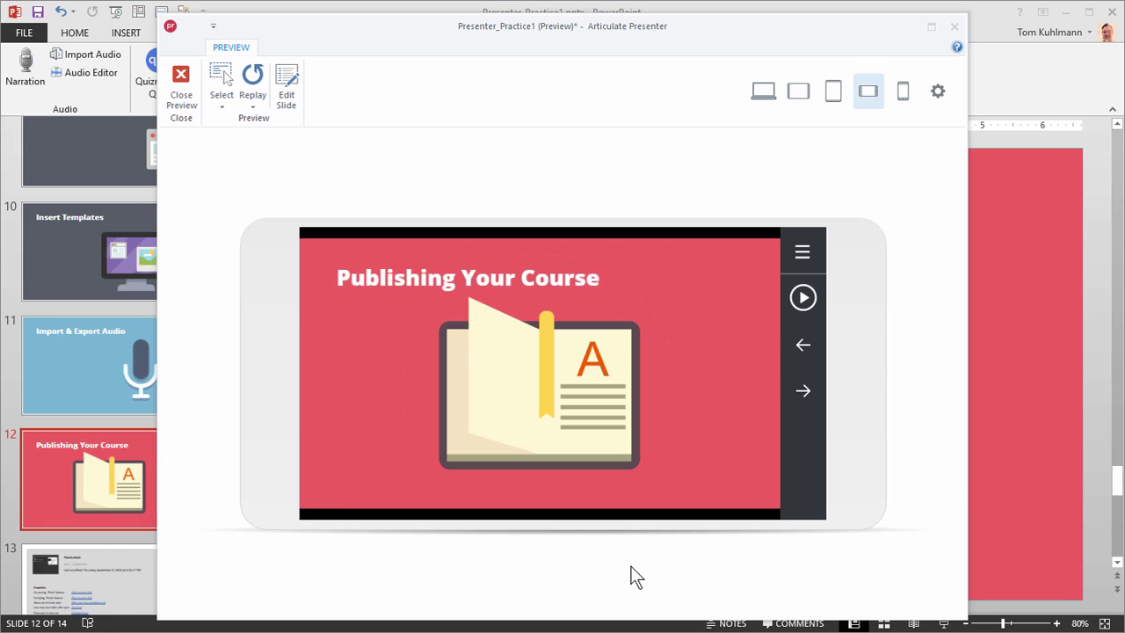
- Close the preview and show Web publishing for 'Sync Animations & Narration' in the Publish dialog
click(182, 75)
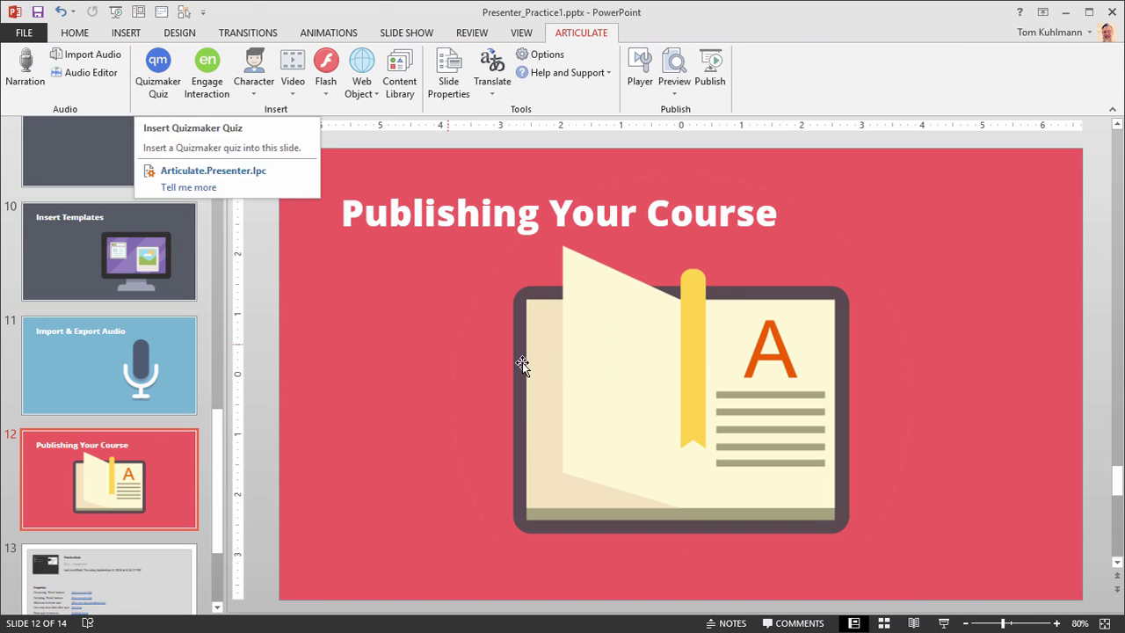
click(709, 75)
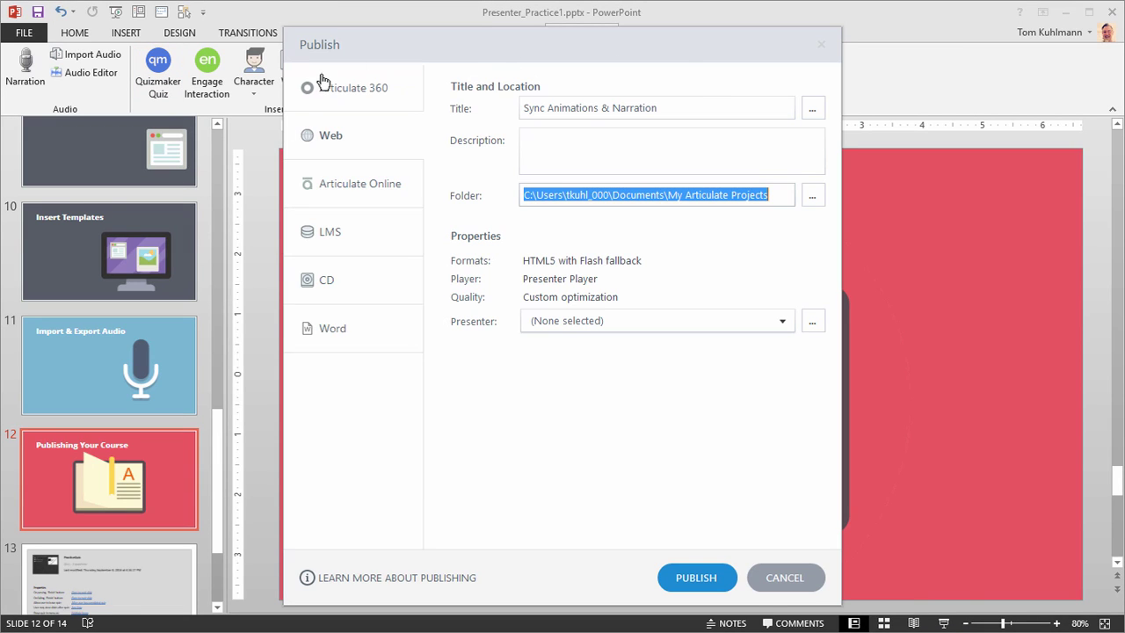
click(365, 90)
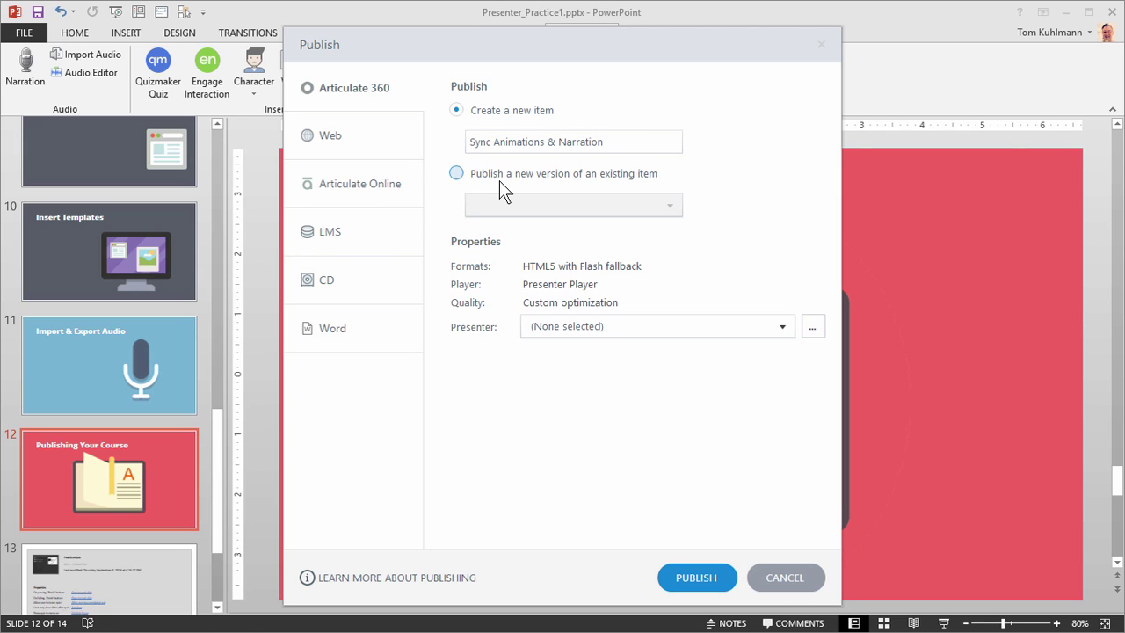
click(341, 140)
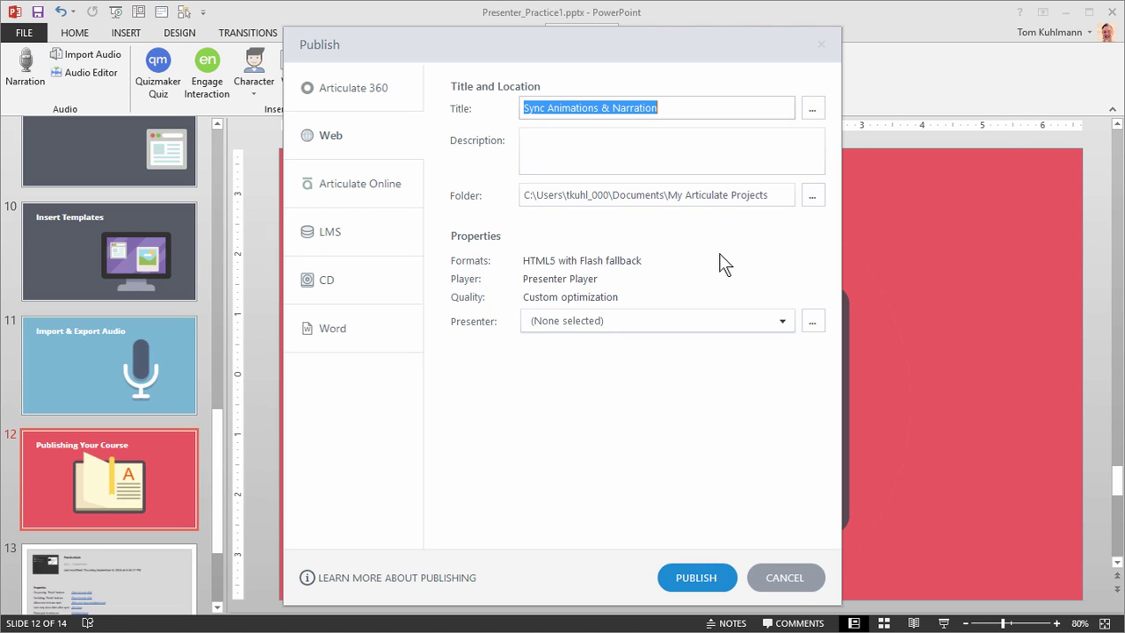
- Look over Articulate Online and LMS publishing, then list the supported LMS standards
click(380, 199)
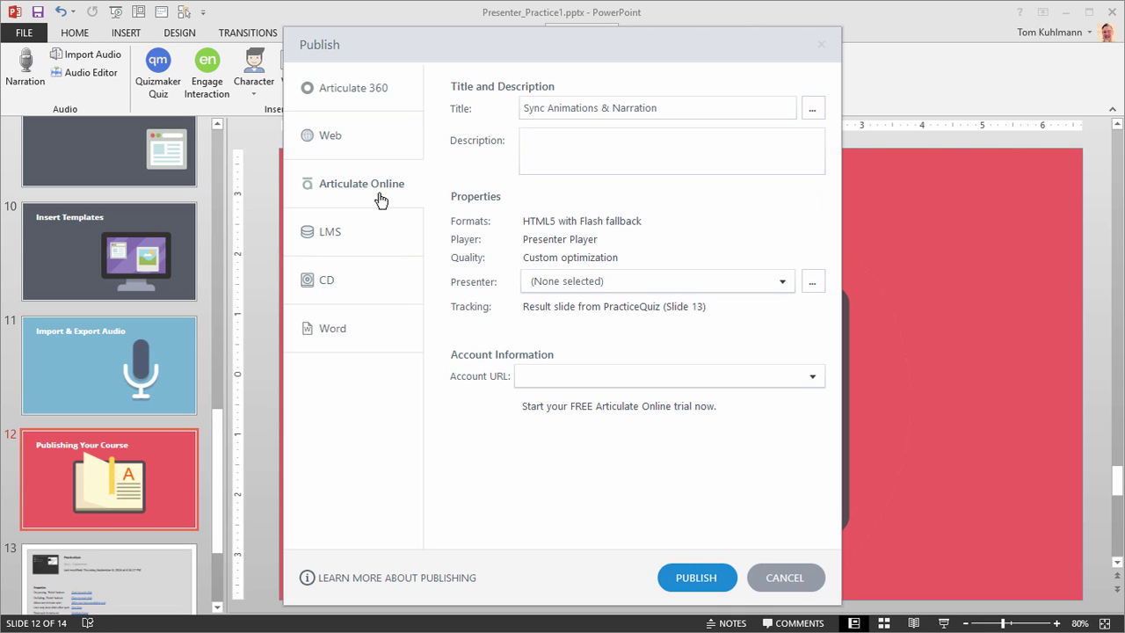
click(387, 238)
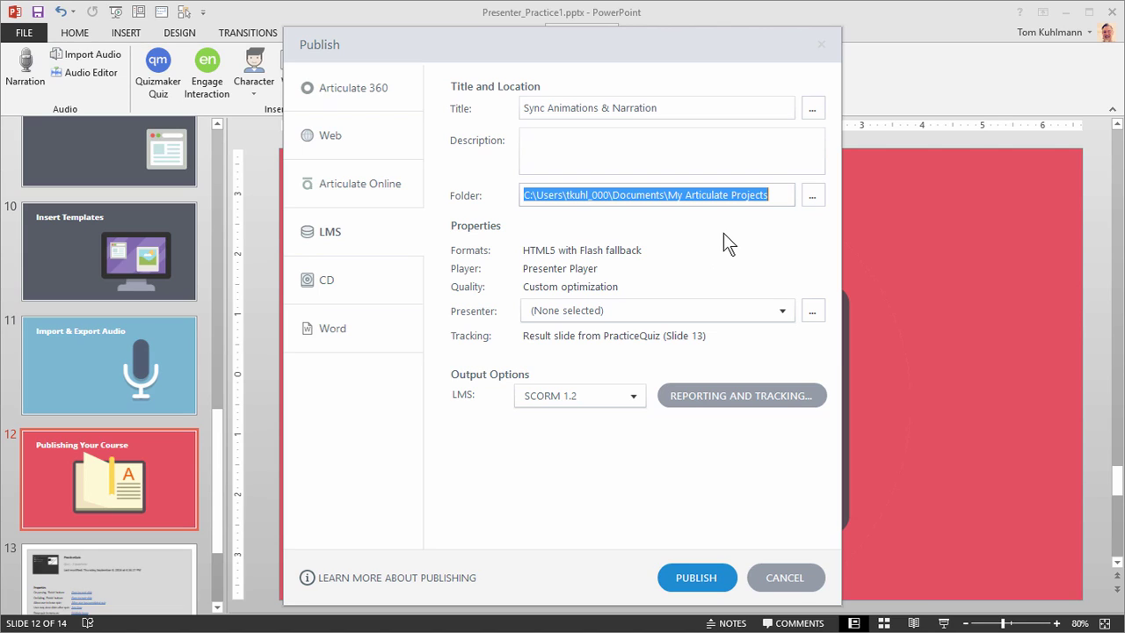
click(633, 397)
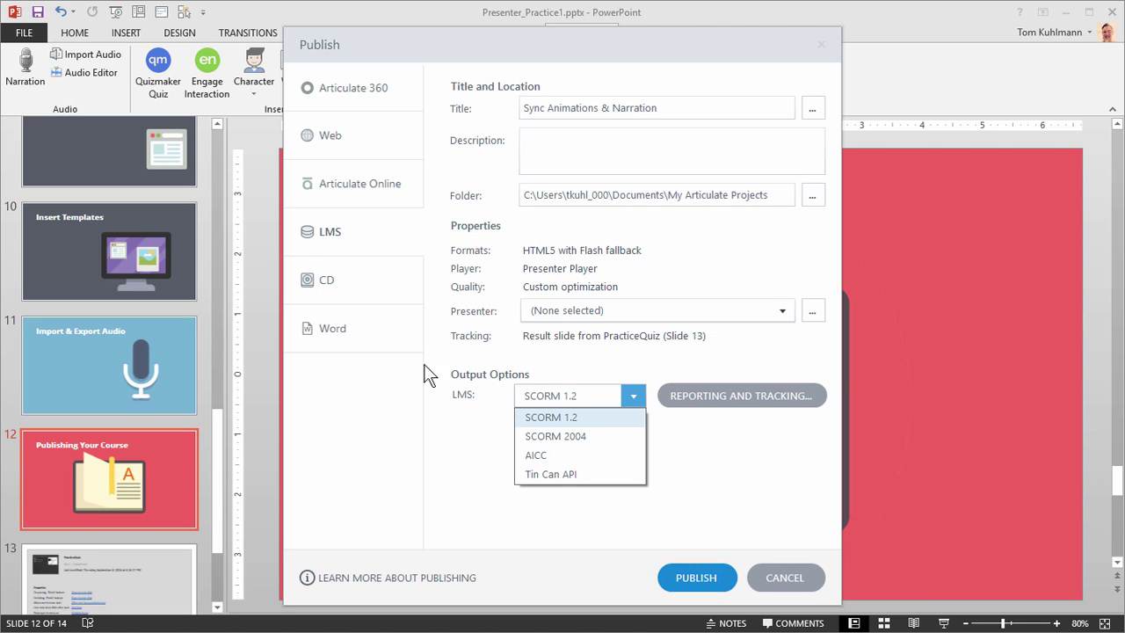
- Keep SCORM 1.2 as the LMS standard and go back to Web publishing
click(689, 440)
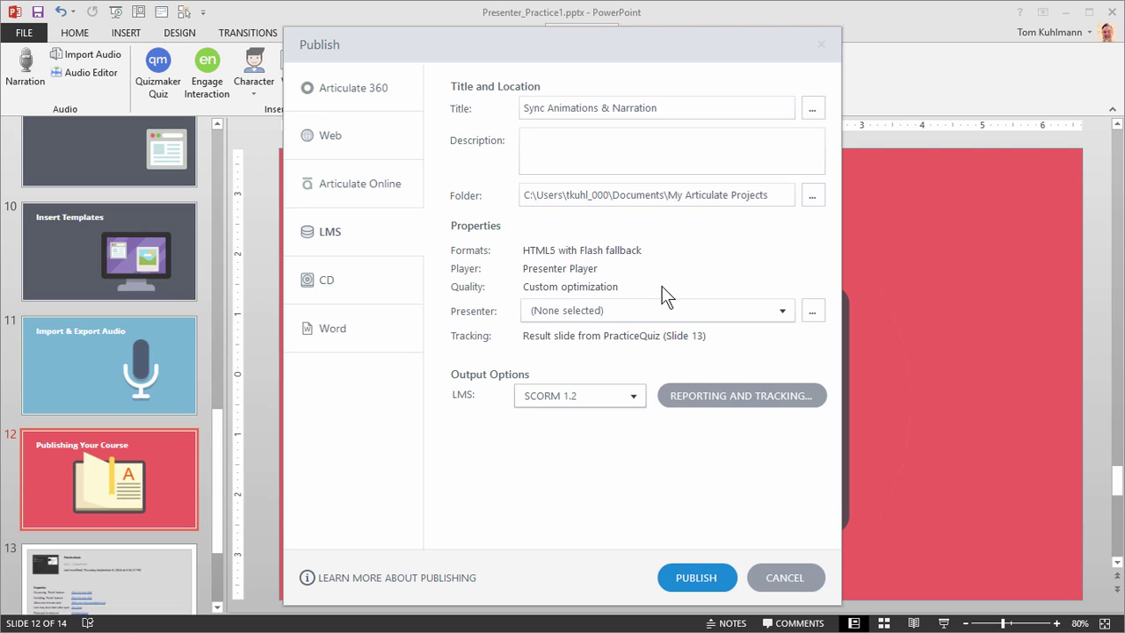
click(358, 140)
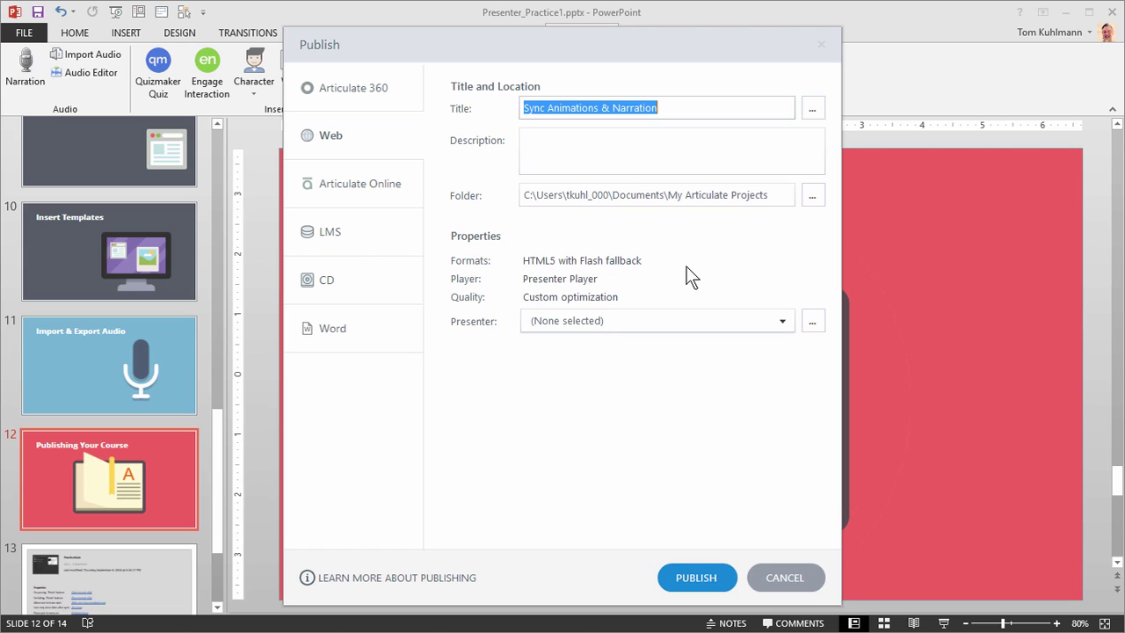
click(623, 261)
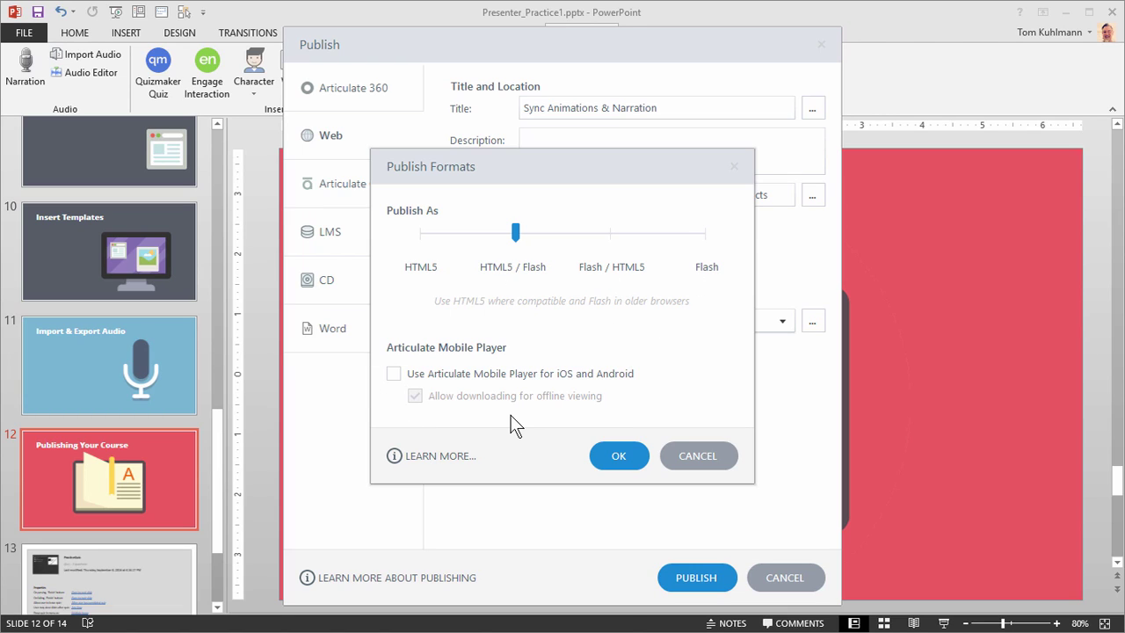
click(688, 455)
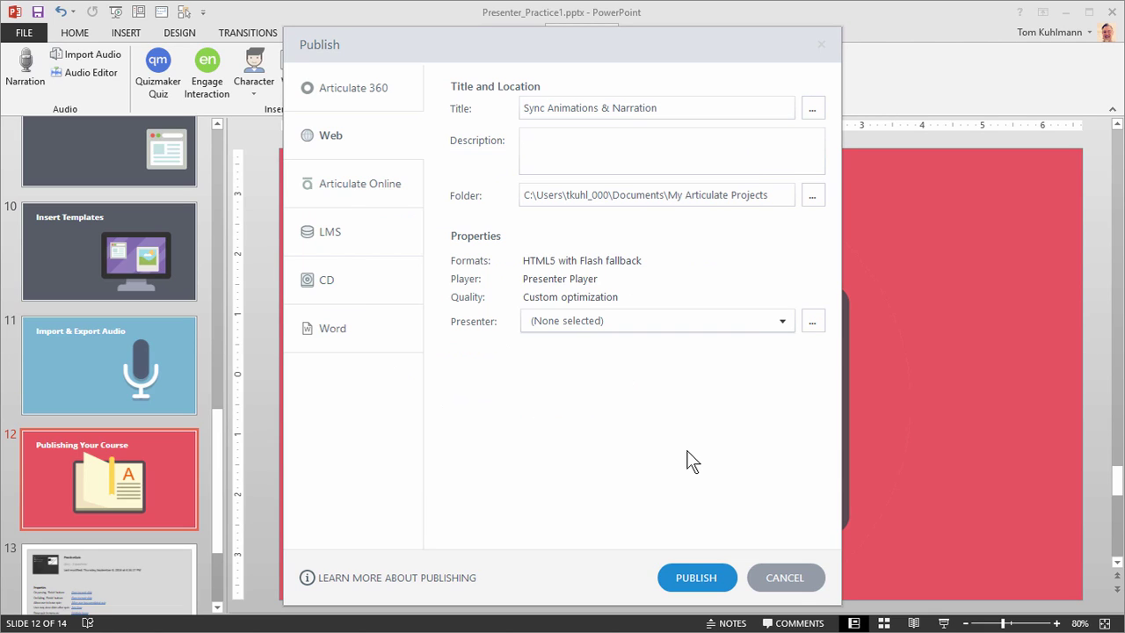
- Show the Custom publish quality settings: video 9, audio 48 kbps, images 80%
click(608, 298)
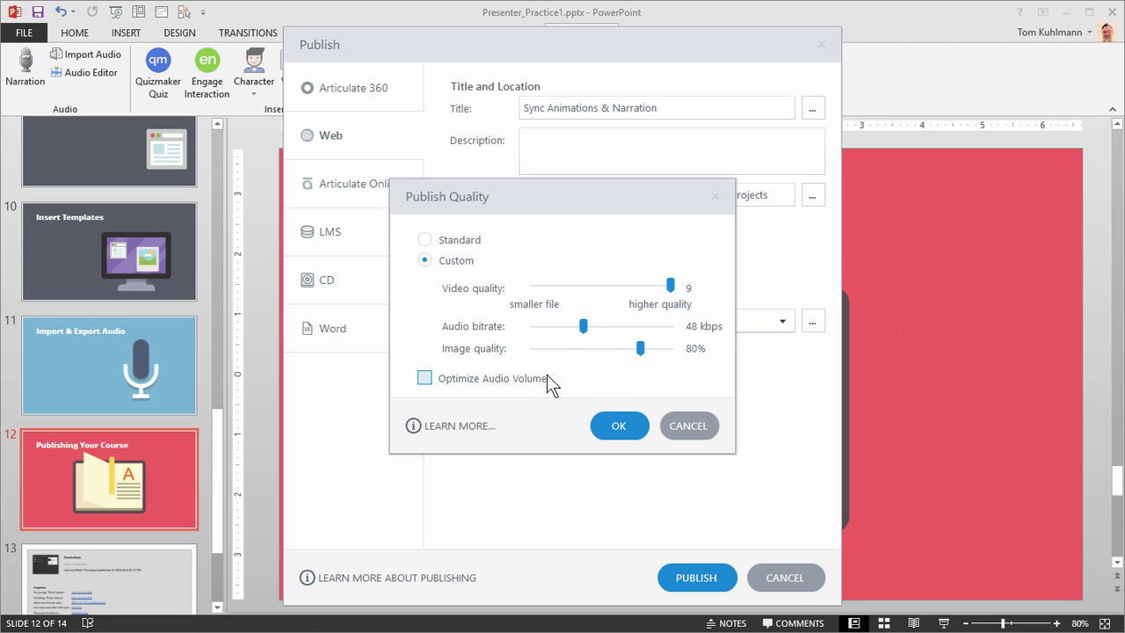
- Accept the quality settings and publish the 14-slide course for Web
click(685, 425)
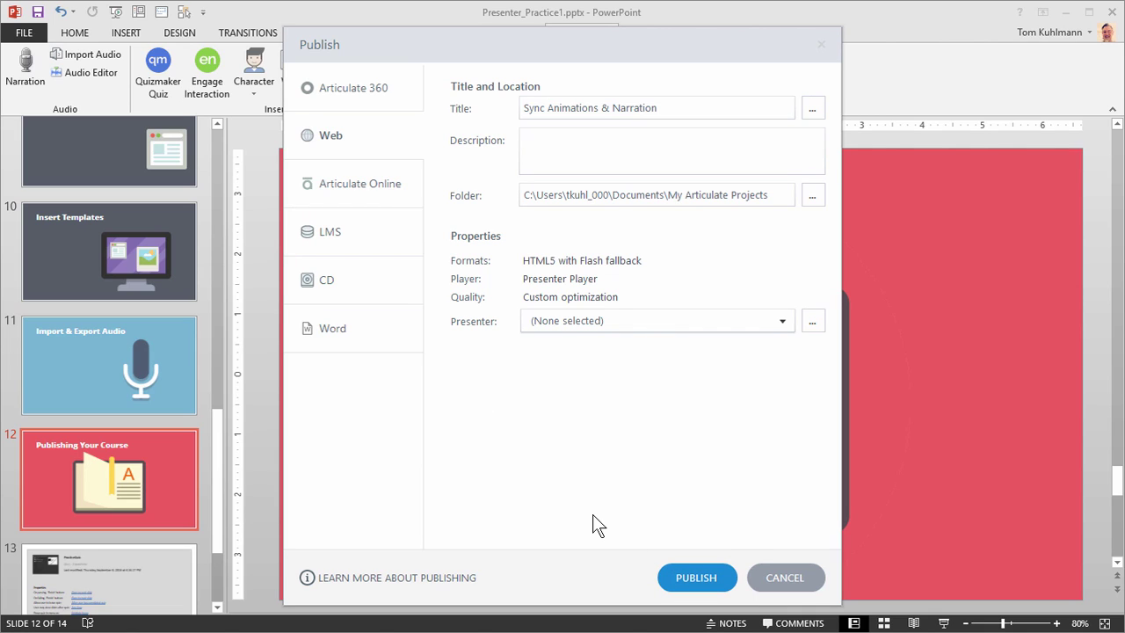
click(683, 572)
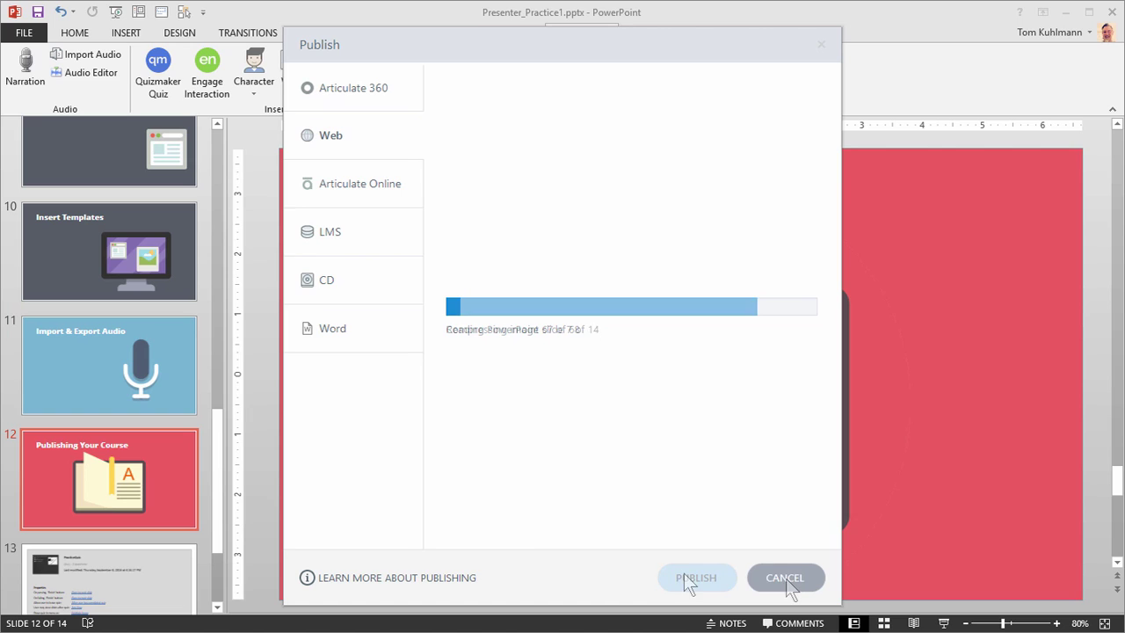